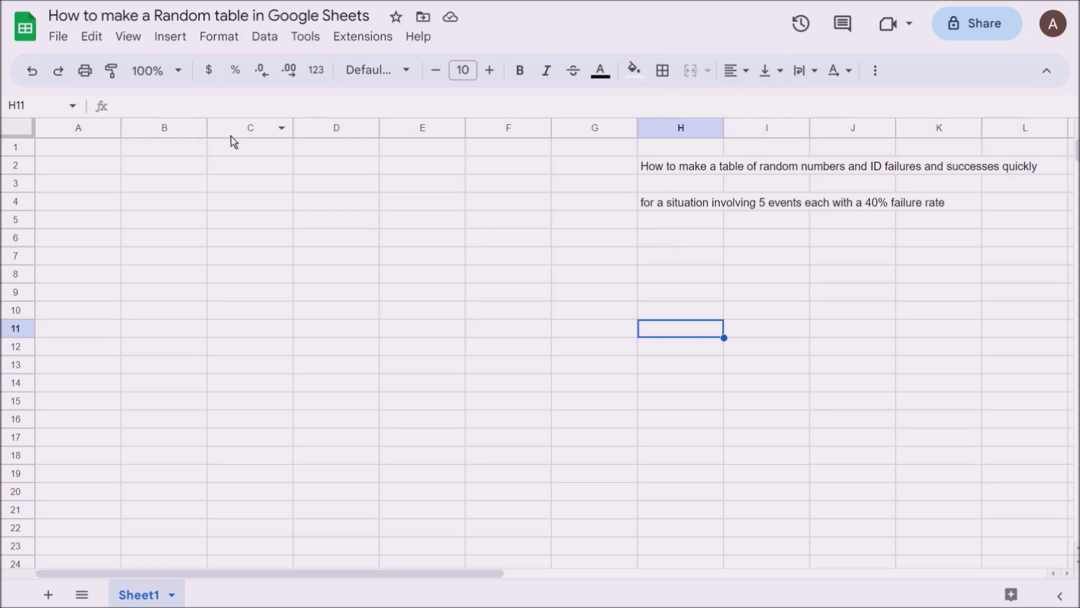
Type the headers Event 1 in B1 and Event 2 in C1.
left_click(176, 150)
type("E")
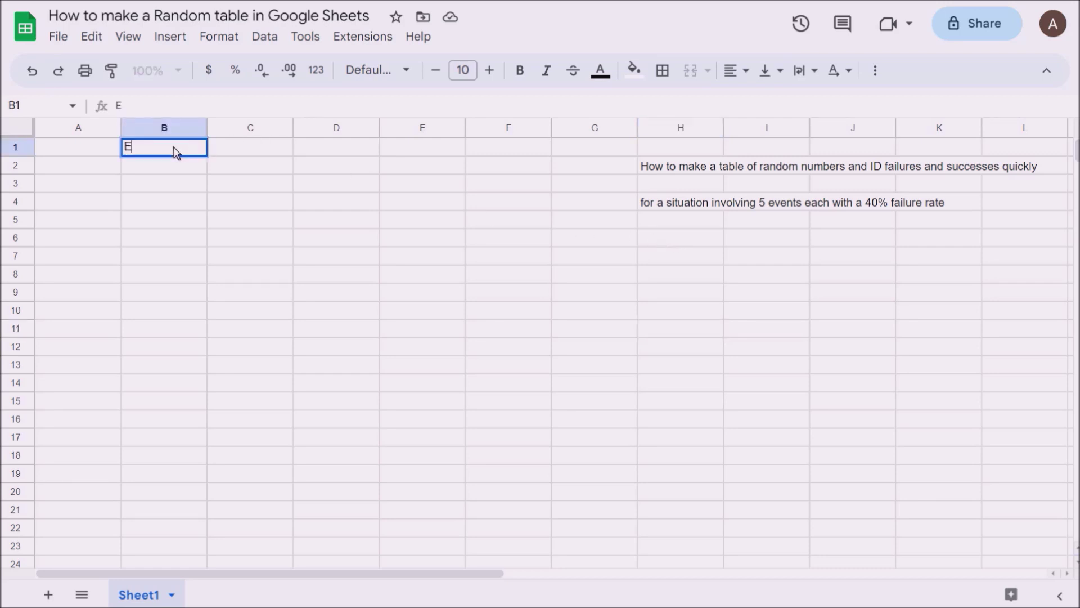
type("vent 1")
key("Return")
key("Up")
key("Right")
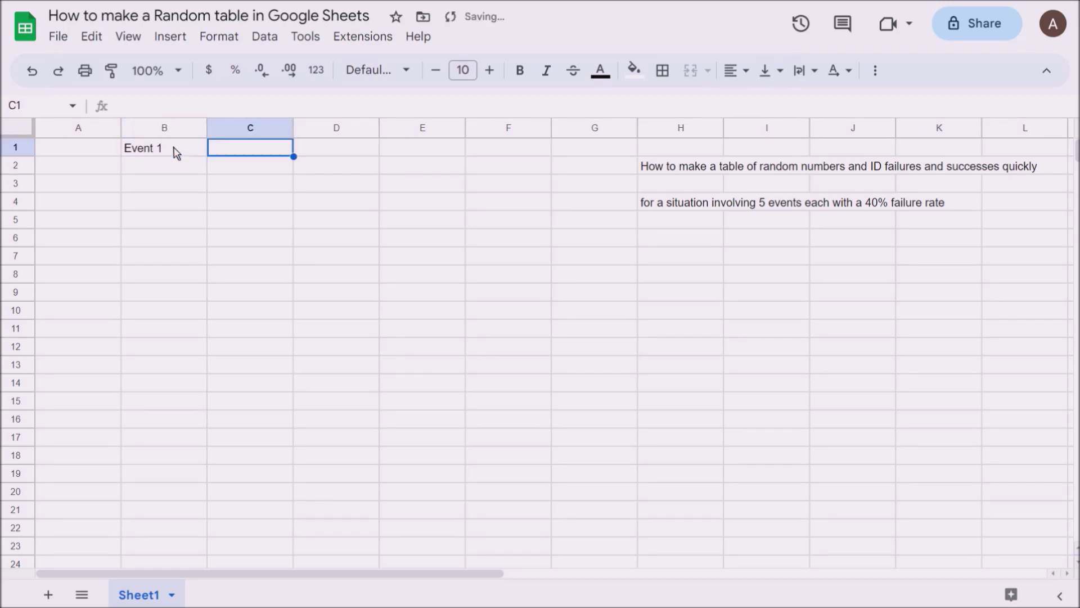
type("Event 2")
key("Tab")
Select B1:C1 and drag the fill handle to extend the headers through Event 5 in F1.
left_click_drag(176, 152, 249, 150)
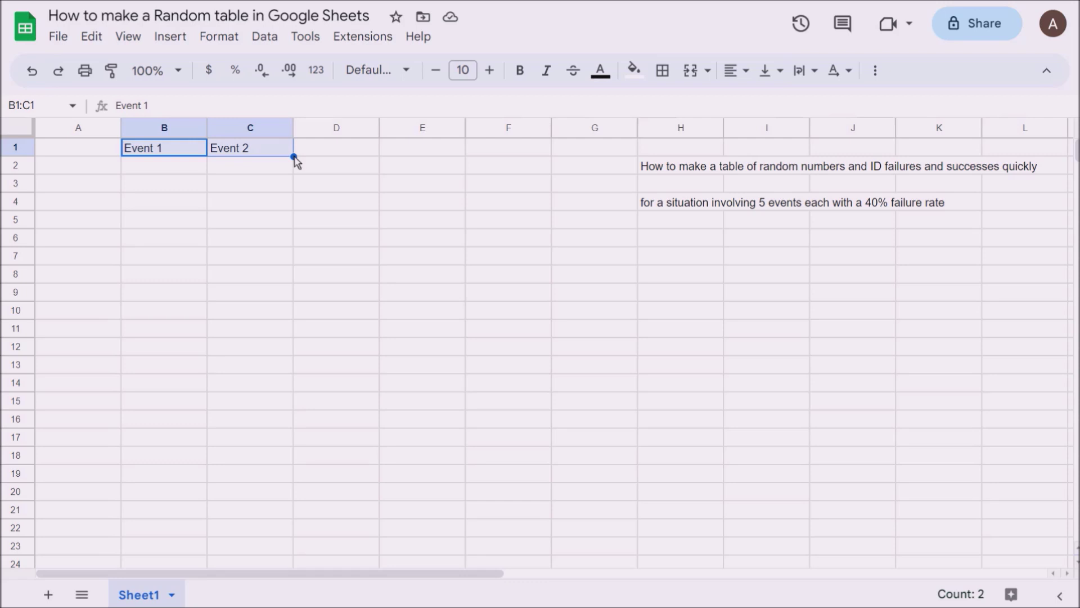
left_click_drag(294, 158, 496, 152)
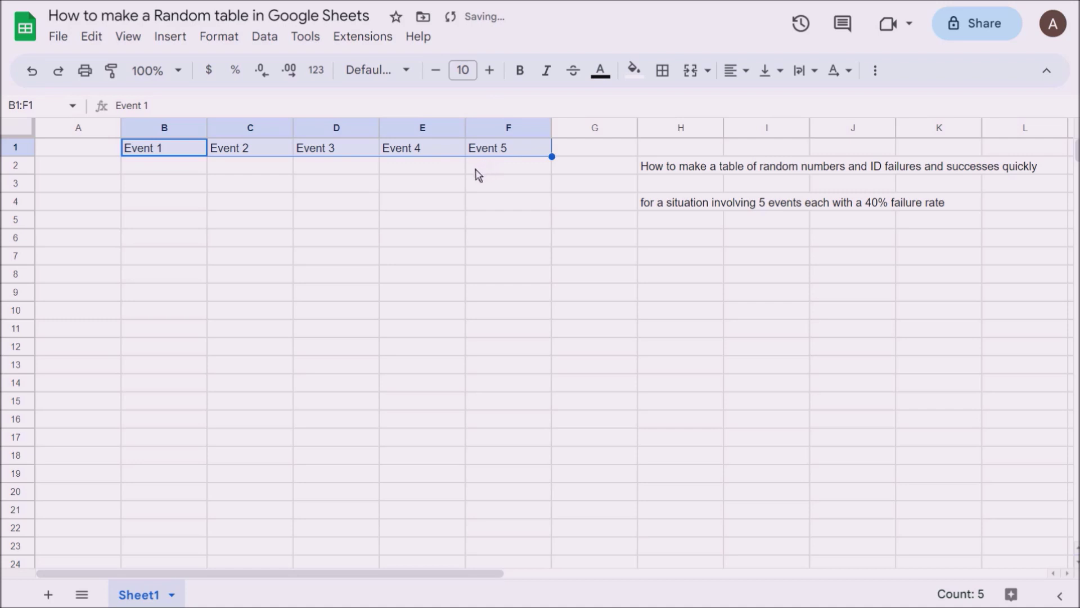
left_click(102, 170)
Enter Trial 1 and Trial 2 in A2:A3, then fill down to Trial 30 in A31.
type("Tri")
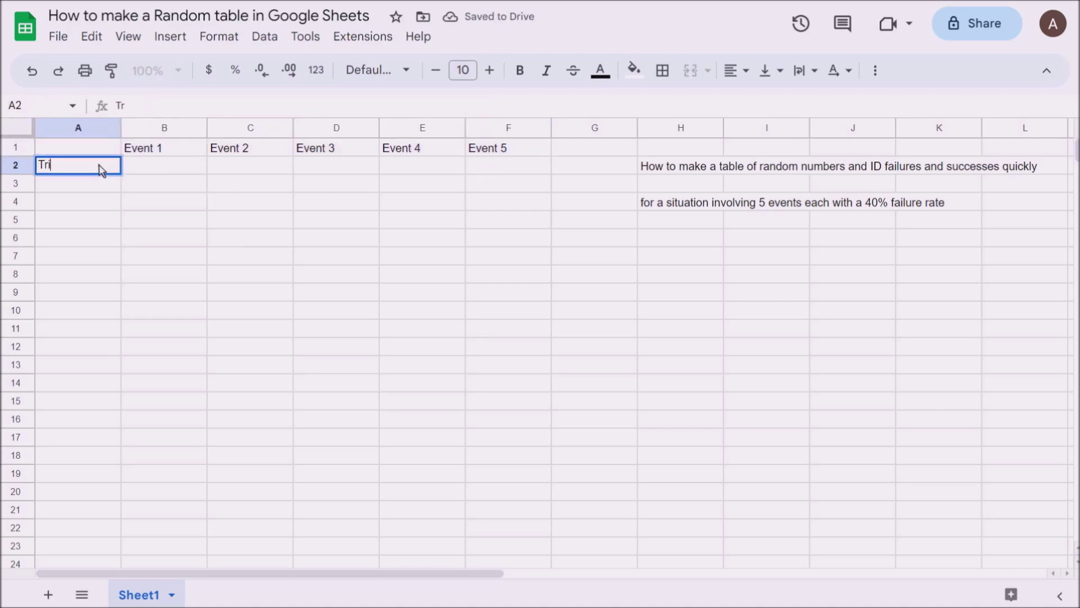
type("al 1")
key("Return")
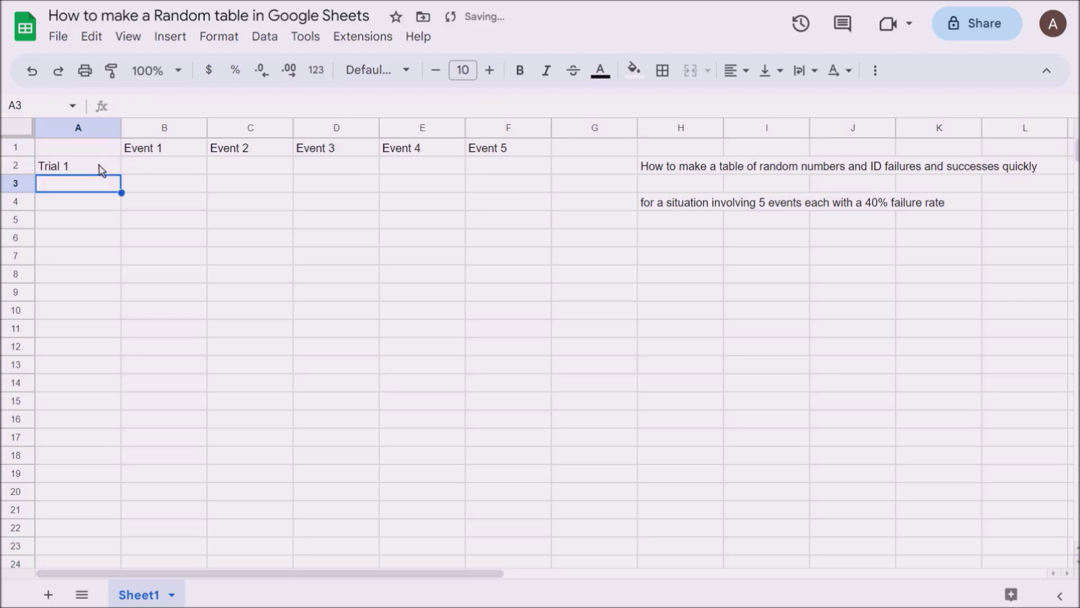
type("Tria")
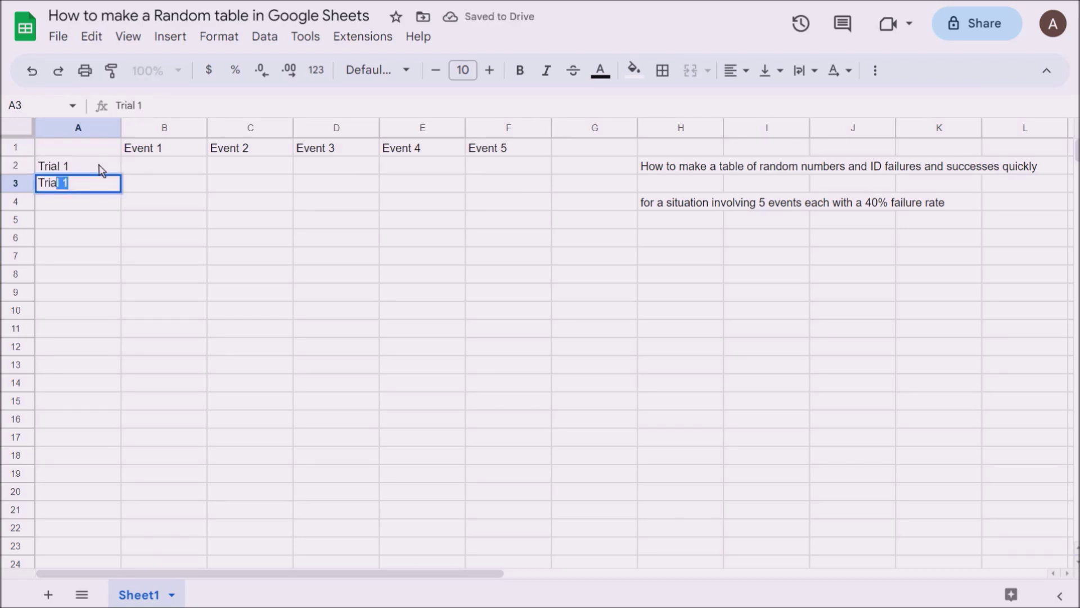
type("l 2")
left_click(99, 168)
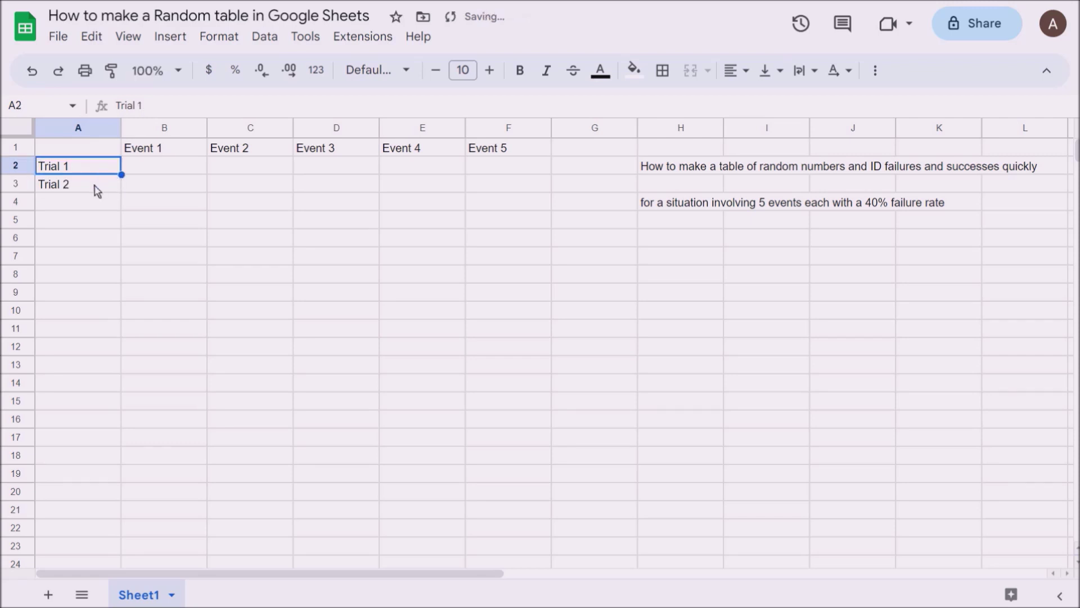
left_click_drag(80, 169, 75, 191)
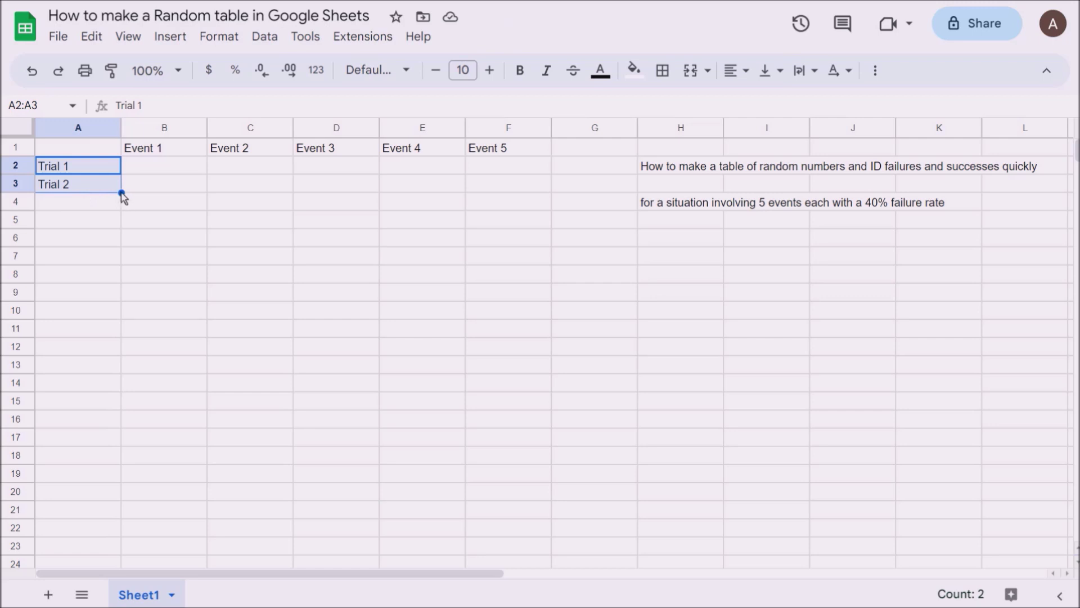
left_click_drag(122, 193, 96, 550)
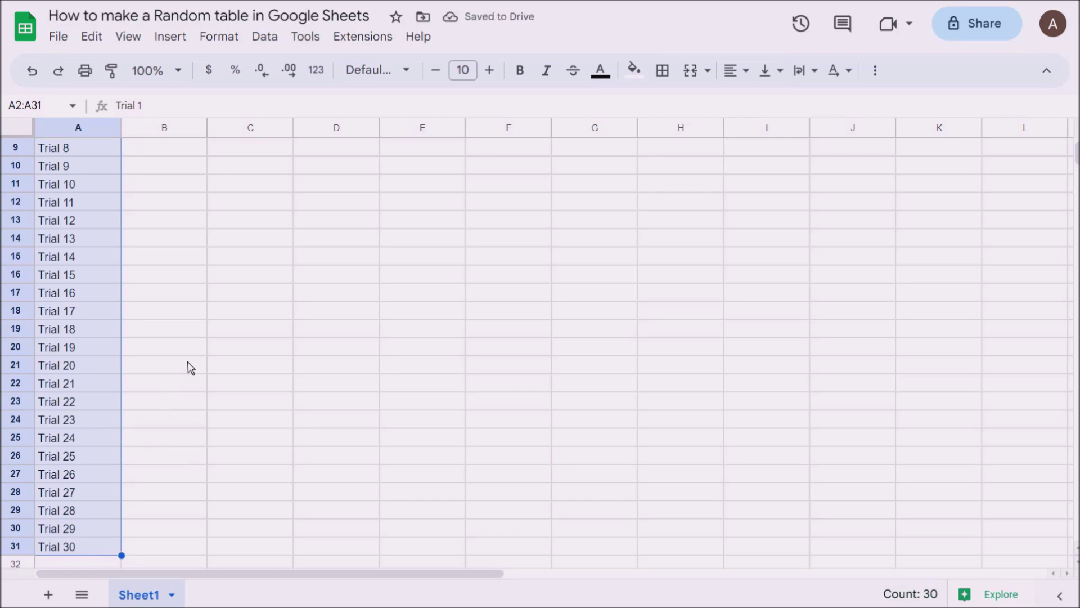
scroll(191, 368, "up", 3)
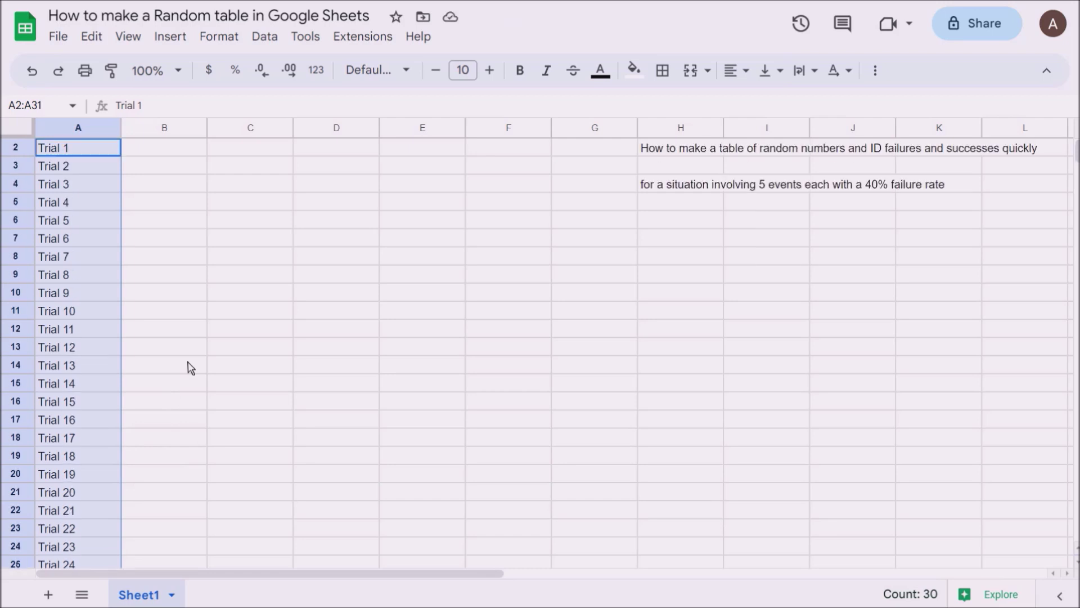
scroll(191, 368, "up", 1)
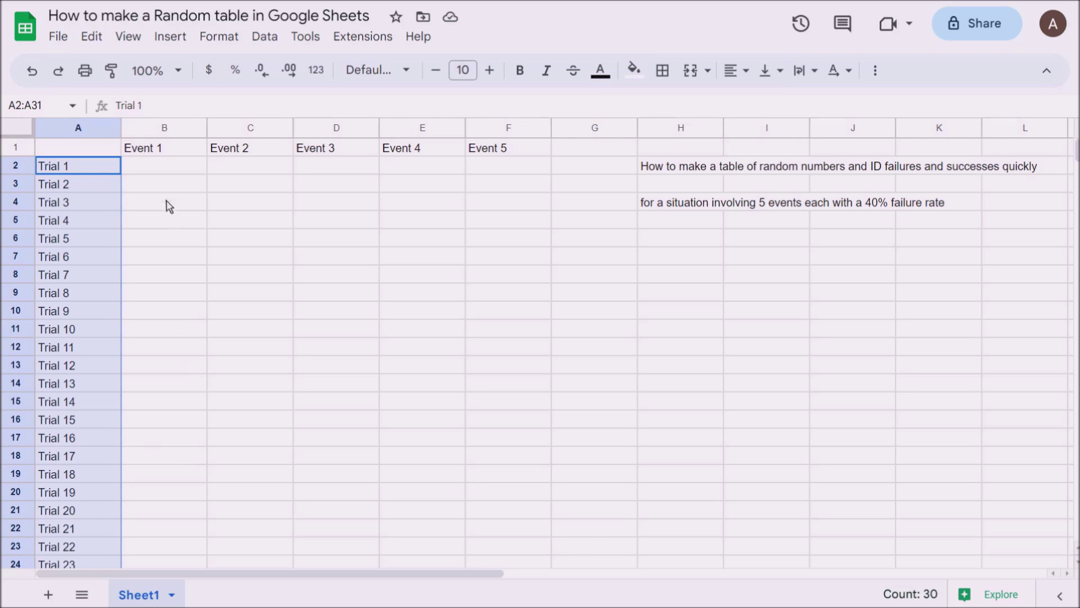
Enter the formula =RANDBETWEEN(1,10) in cell B2.
left_click(164, 171)
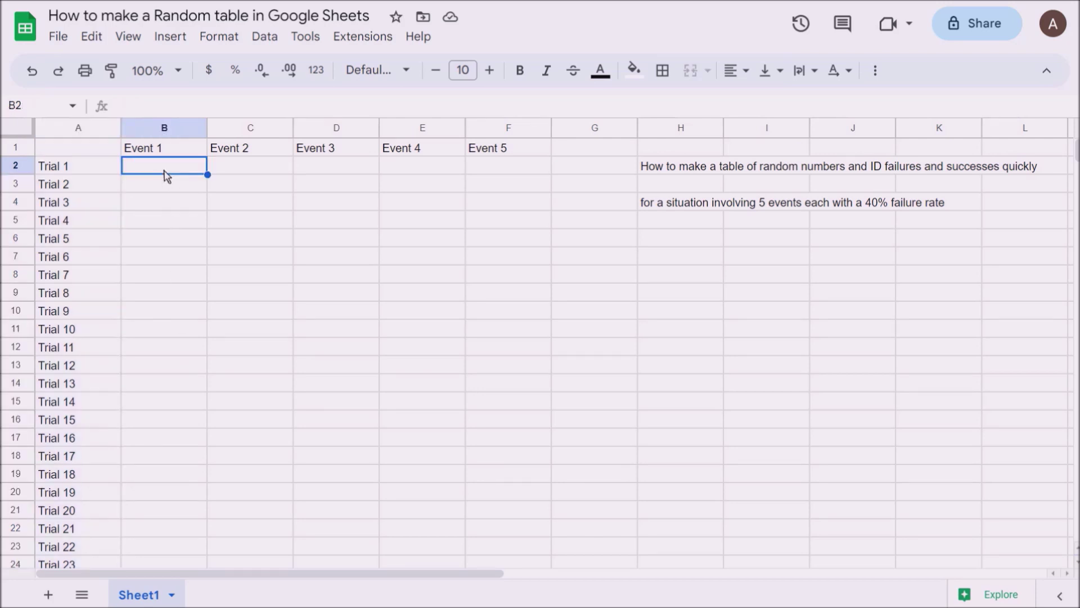
type("=rand")
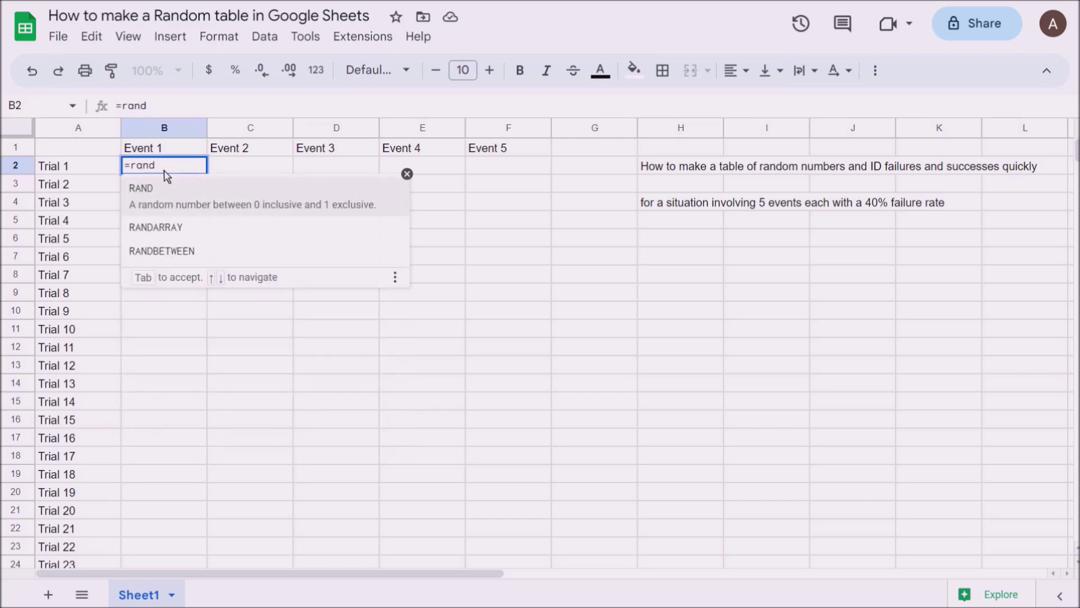
left_click(186, 254)
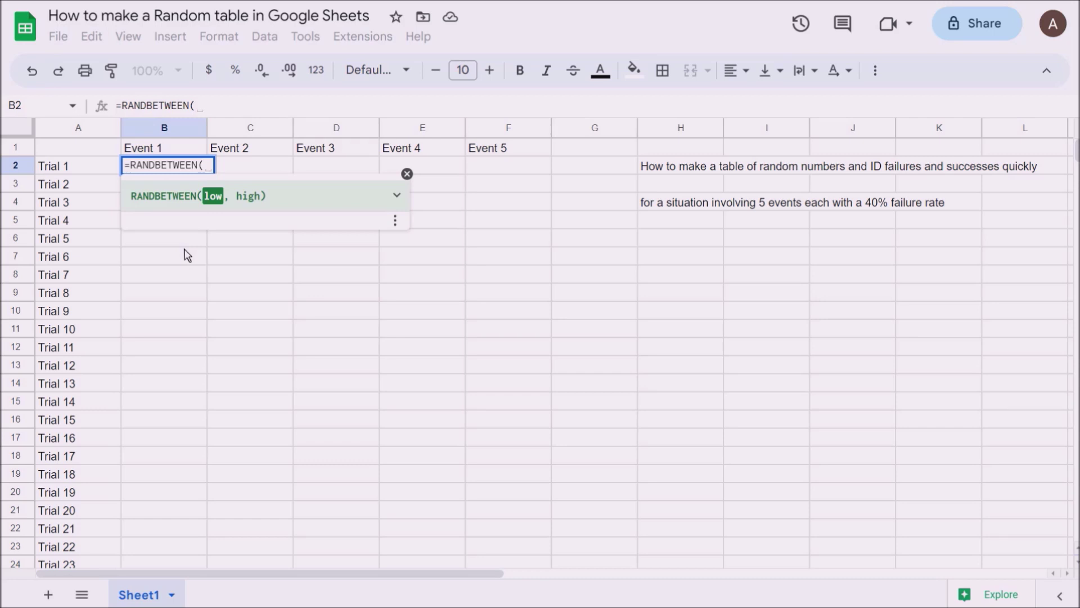
type("1,10")
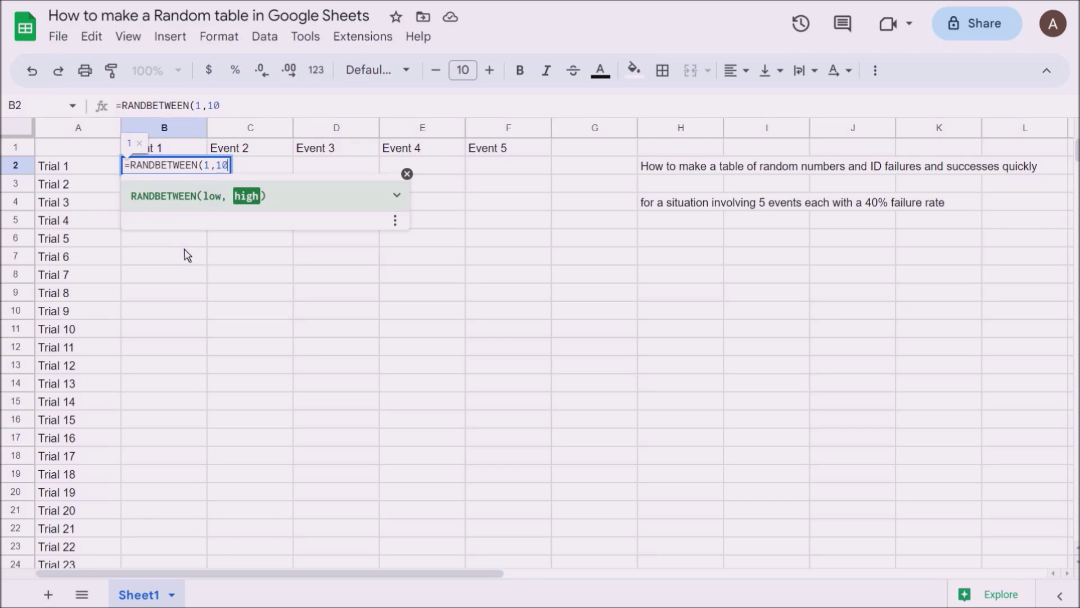
type(")")
key("Return")
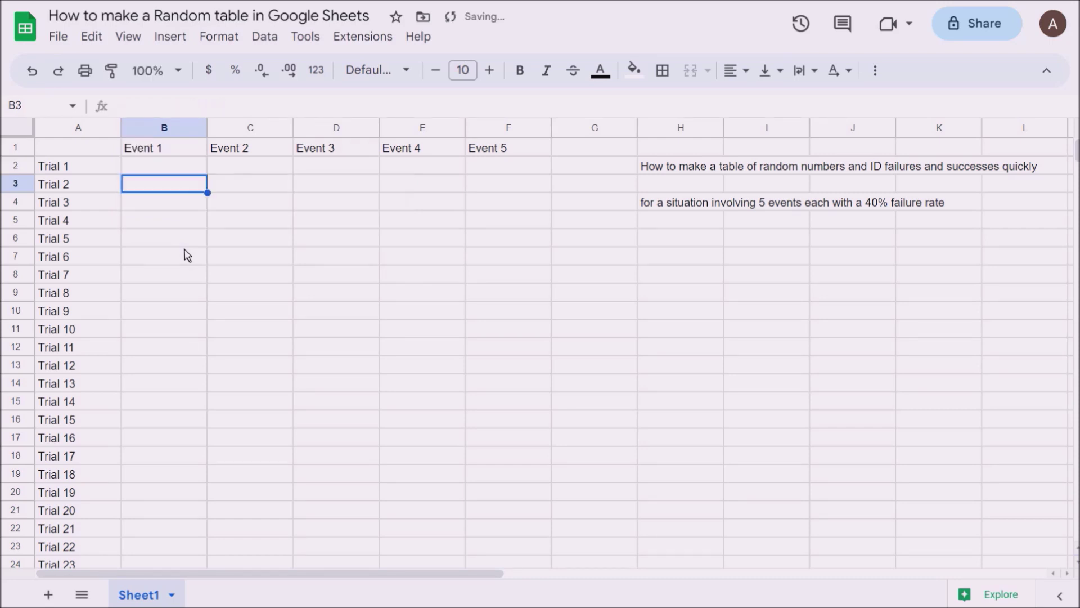
Copy the B2 RANDBETWEEN formula across to F2, then down through row 31.
left_click(200, 166)
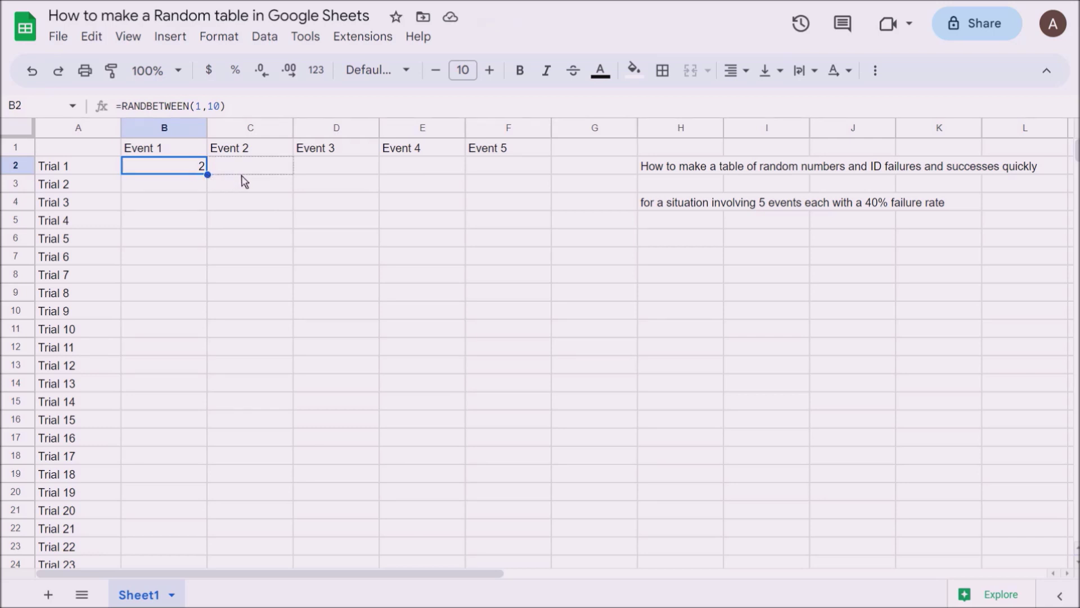
left_click_drag(345, 156, 498, 158)
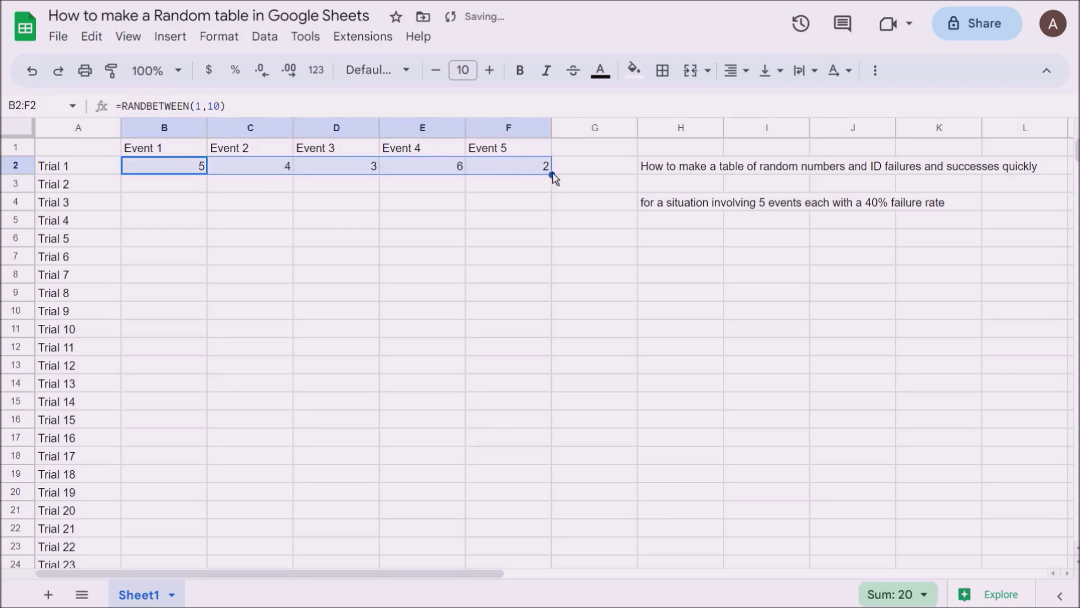
left_click_drag(553, 175, 550, 431)
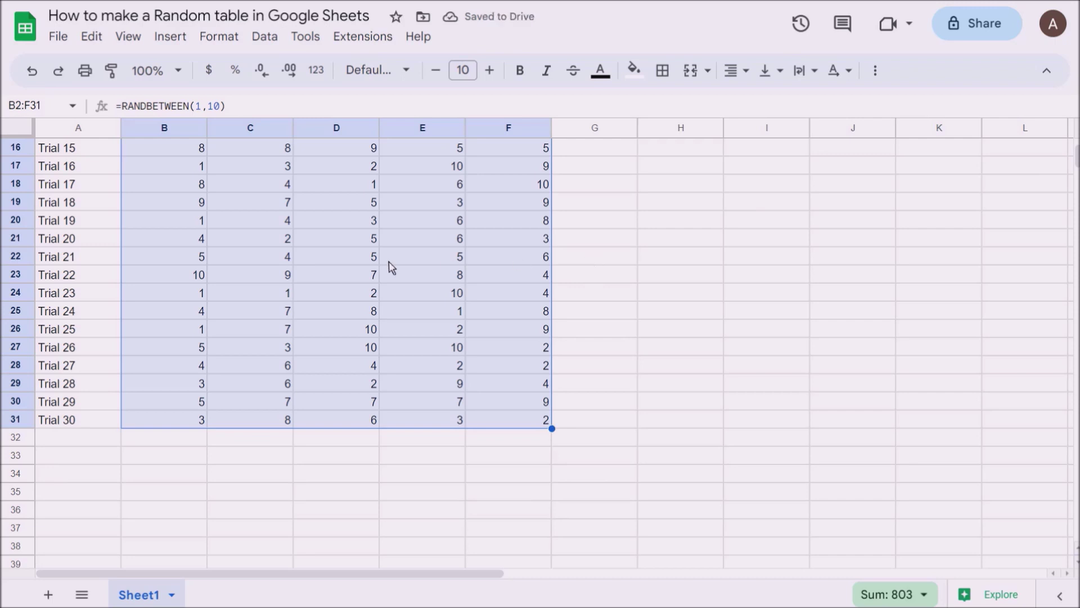
scroll(392, 268, "up", 5)
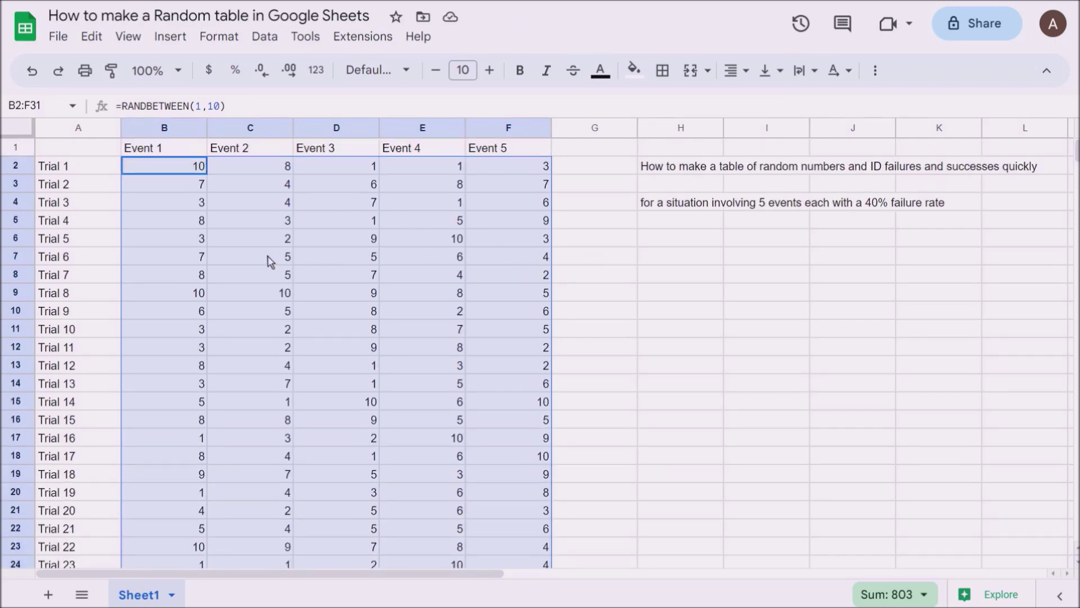
Enter test words 'hi' and 'bye' in a spare cell to reshuffle the random values, then undo.
left_click(658, 282)
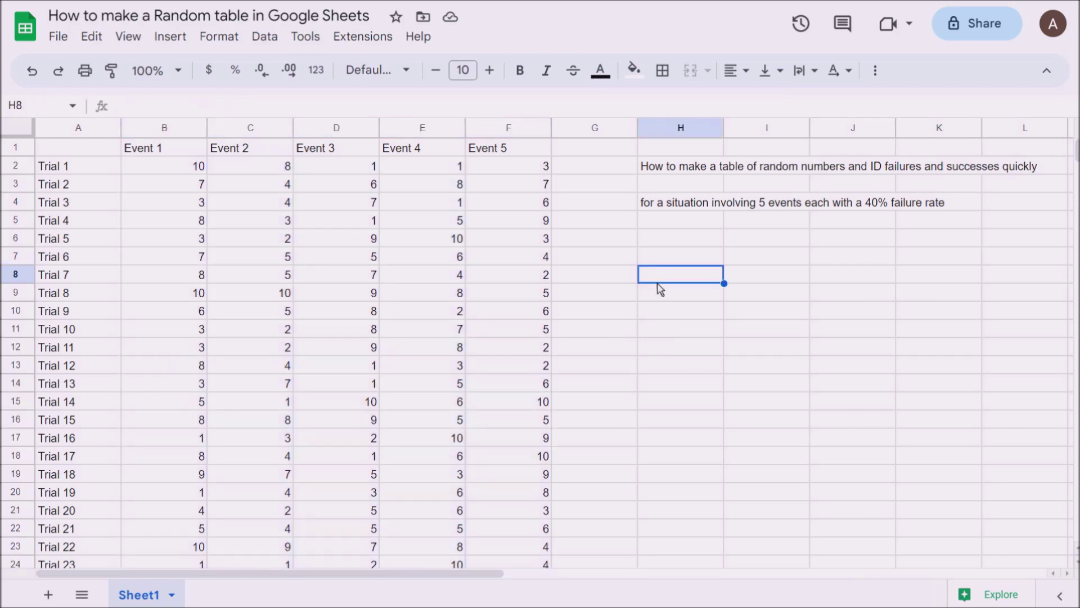
type("hi")
key("Return")
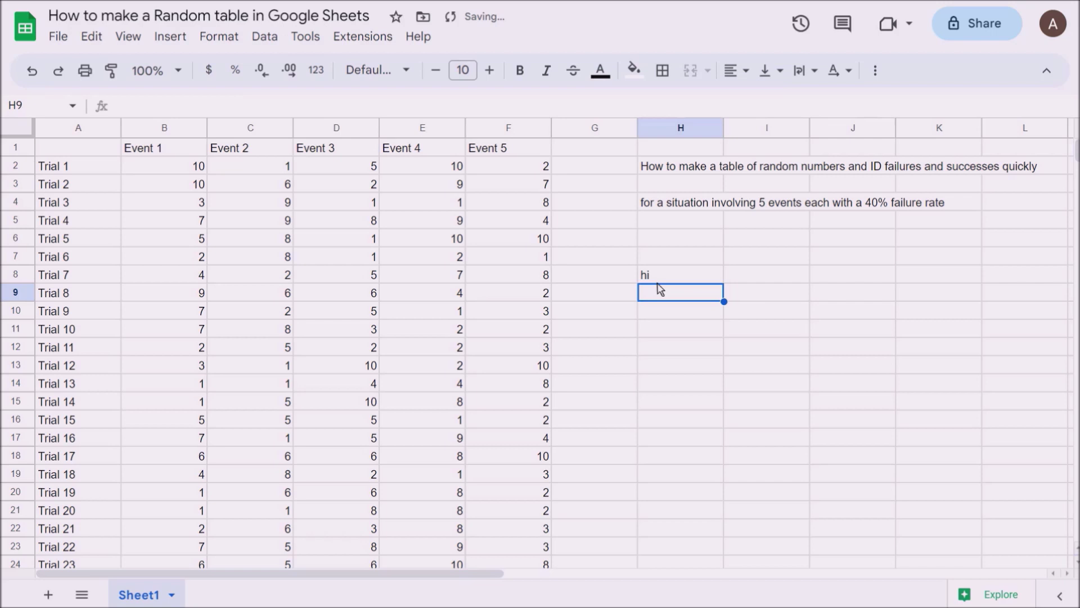
type("bye")
key("Return")
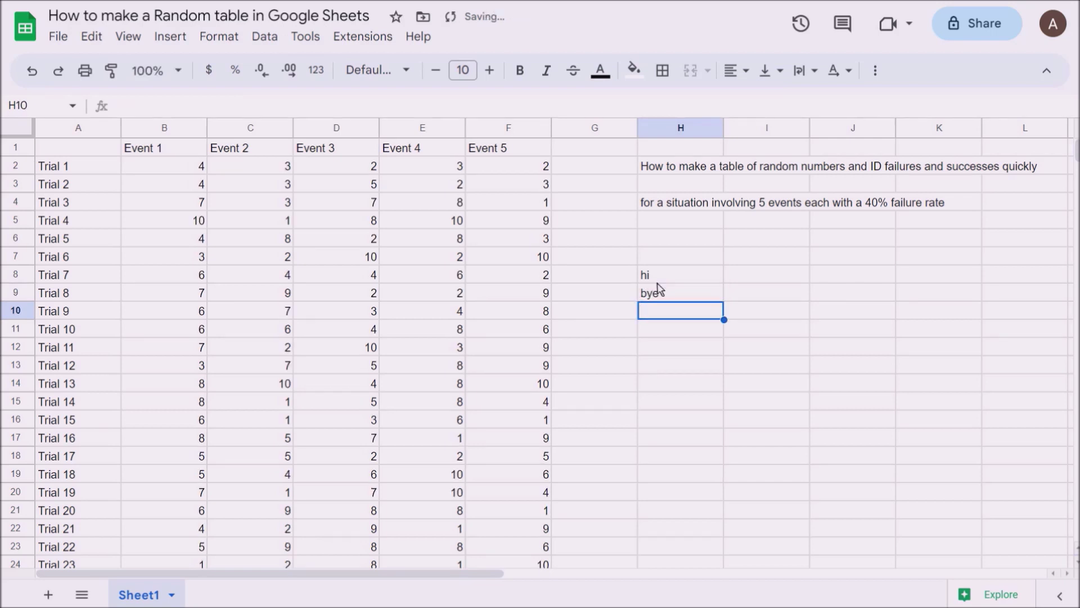
key("ctrl+z")
key("ctrl+z")
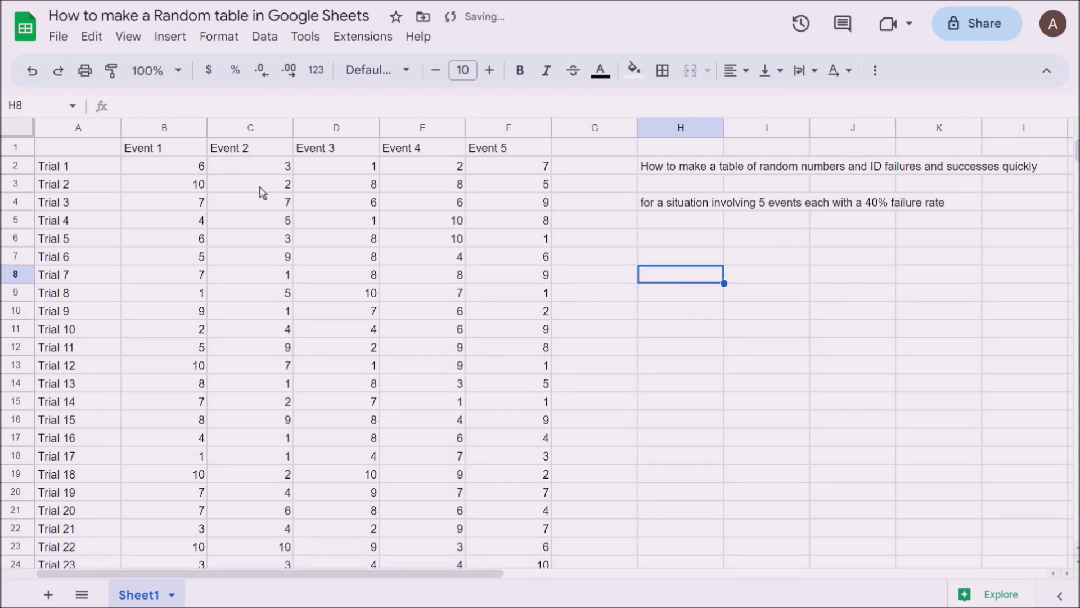
Cut the B2:F31 grid via Edit, then go to Edit > Paste special to paste it back.
left_click(167, 169)
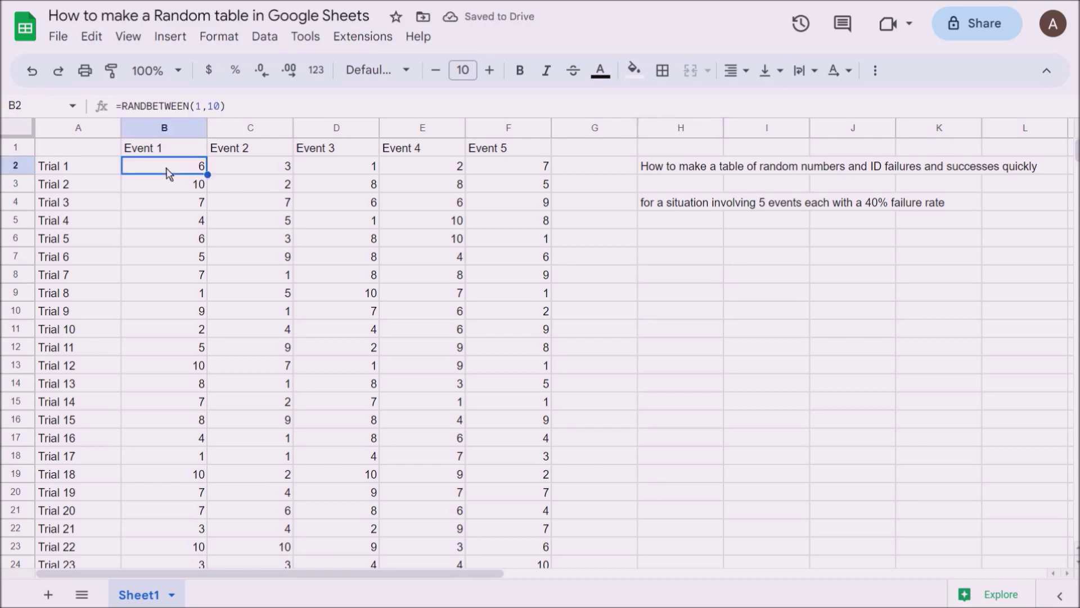
key("shift+Right")
key("shift+Right")
key("shift+Right")
key("shift+Right")
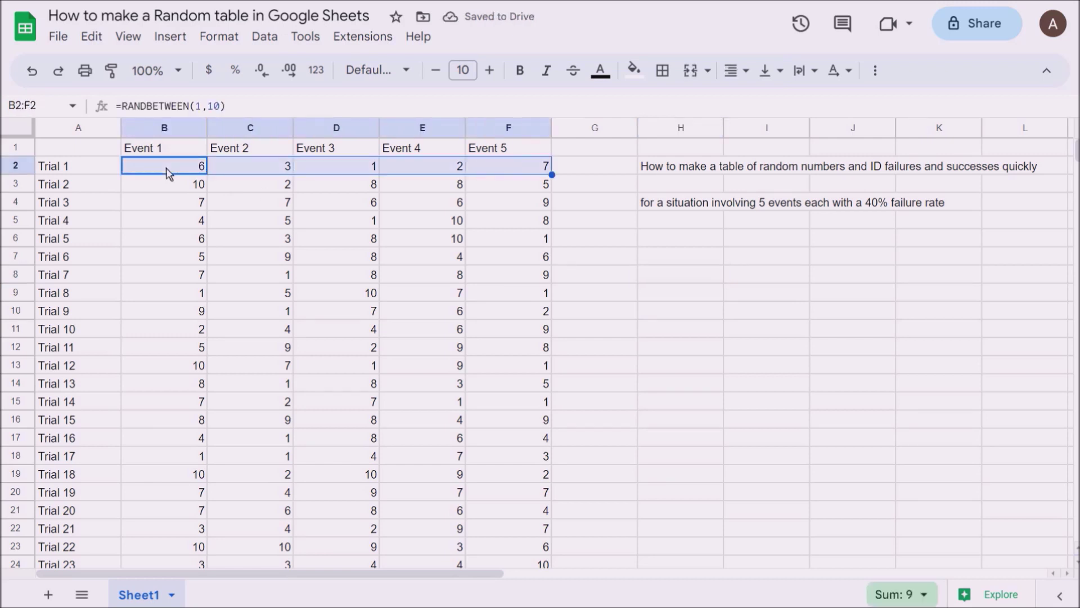
key("shift+Down")
key("shift+Down")
key("shift+Down")
key("shift+Down")
key("shift+Down")
key("shift+Down")
key("shift+Down")
key("shift+Down")
key("shift+Down")
key("shift+Down")
key("shift+Down")
key("shift+Down")
key("shift+Down")
key("shift+Down")
key("shift+Down")
key("shift+Down")
key("shift+Down")
key("shift+Down")
key("shift+Down")
key("shift+Down")
key("shift+Down")
key("shift+Down")
key("shift+Down")
key("shift+Down")
key("shift+Down")
key("shift+Down")
key("shift+Down")
key("shift+Down")
key("shift+Down")
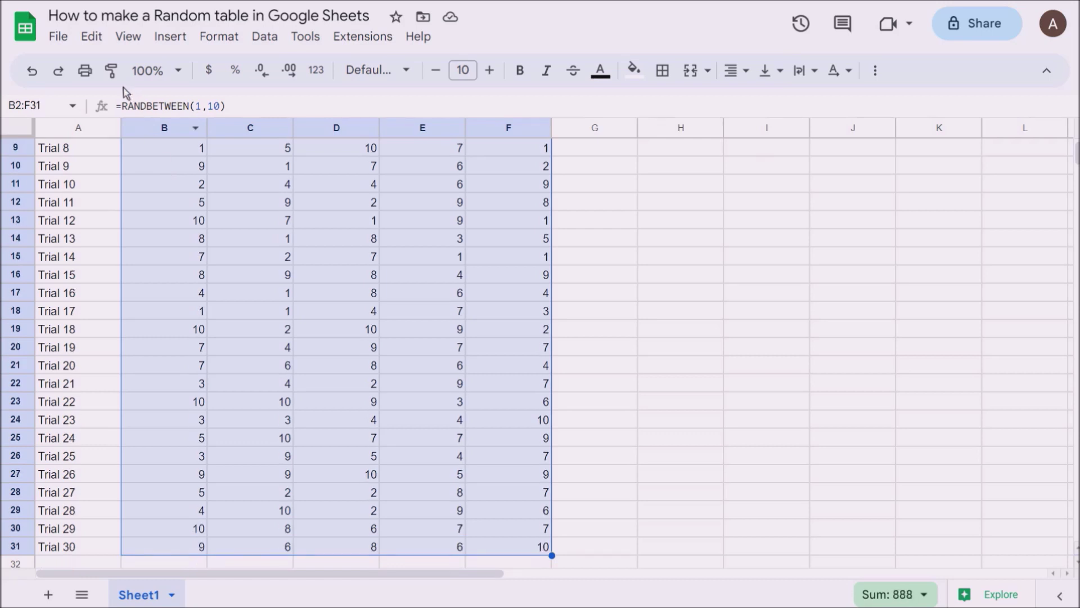
left_click(92, 37)
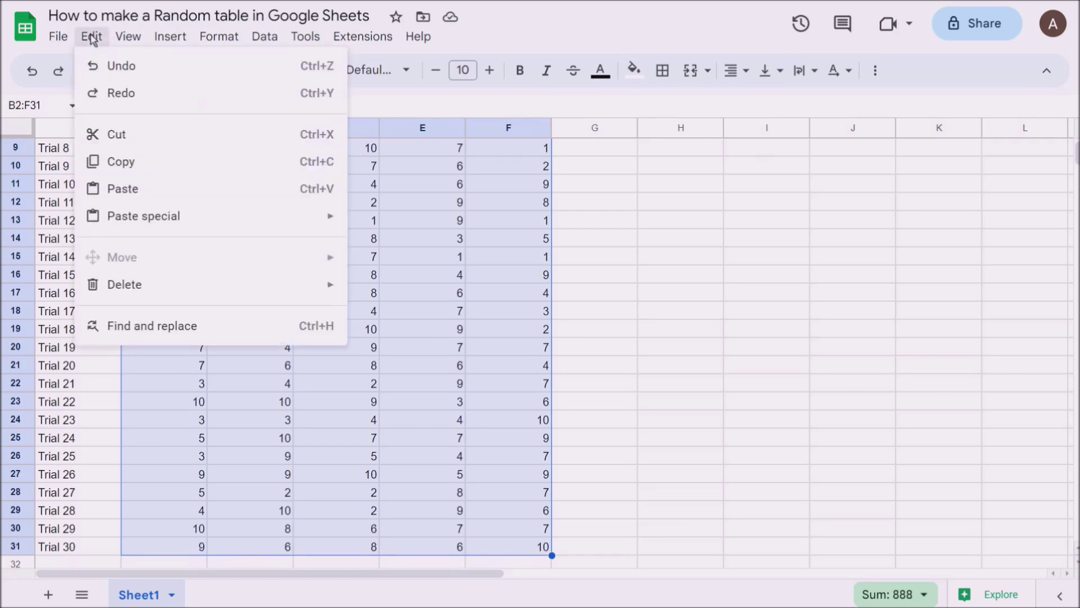
left_click(130, 137)
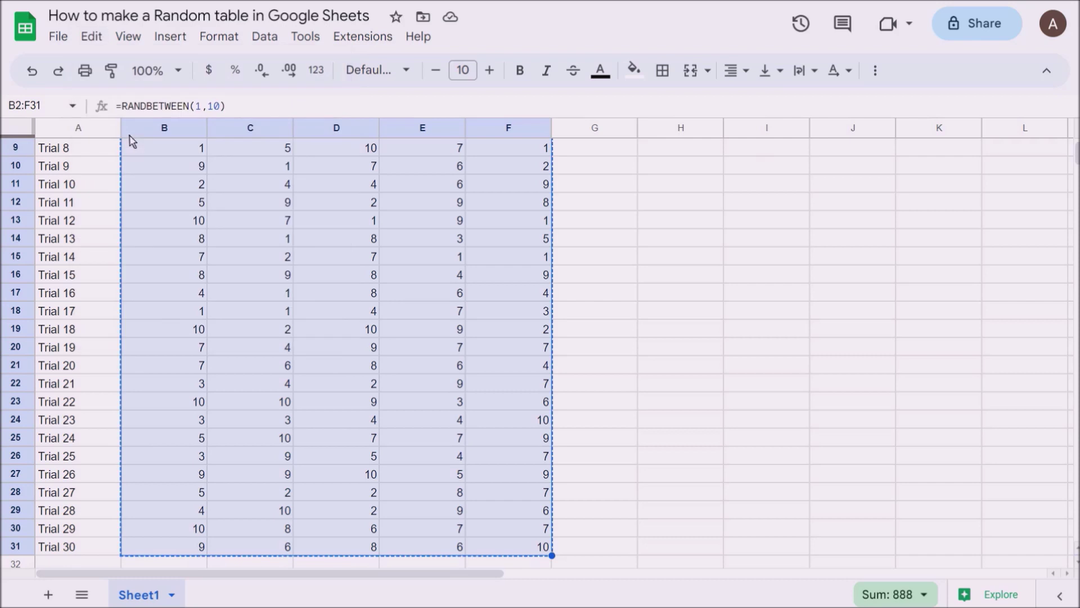
scroll(167, 212, "up", 3)
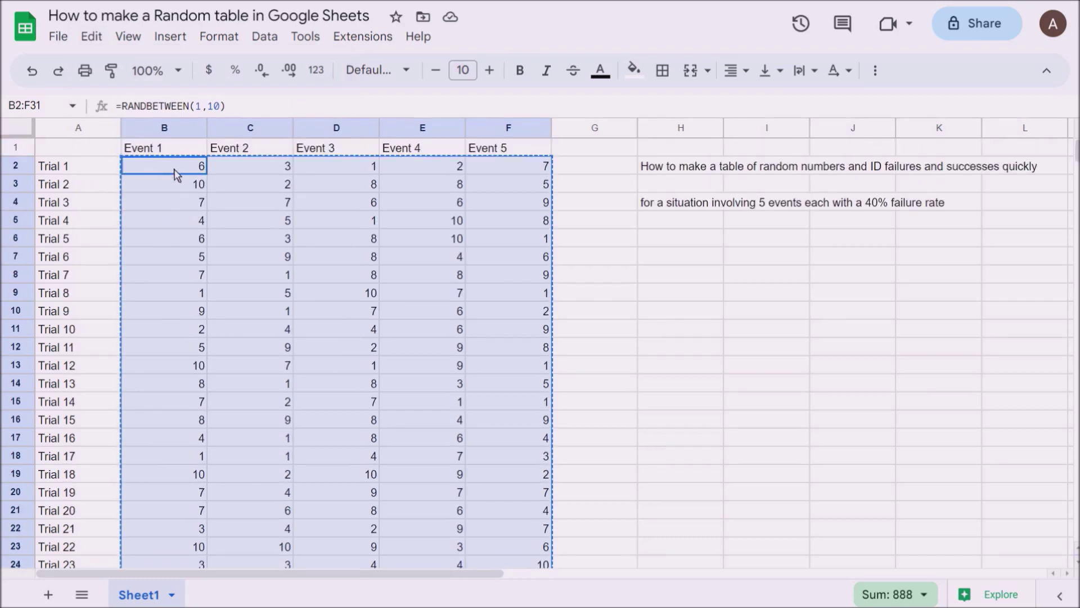
left_click(92, 38)
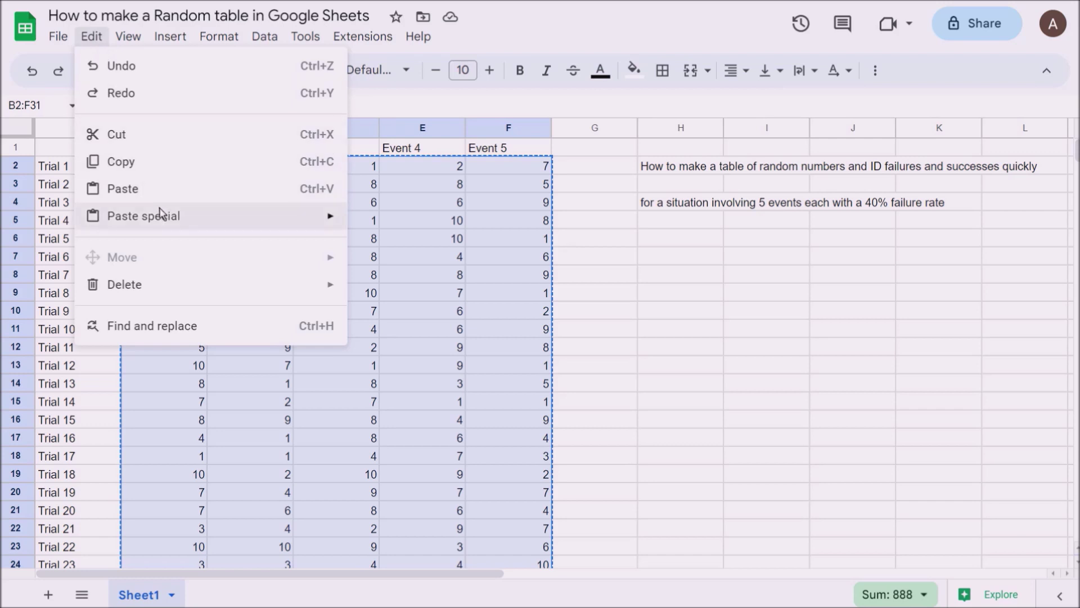
mouse_move(166, 216)
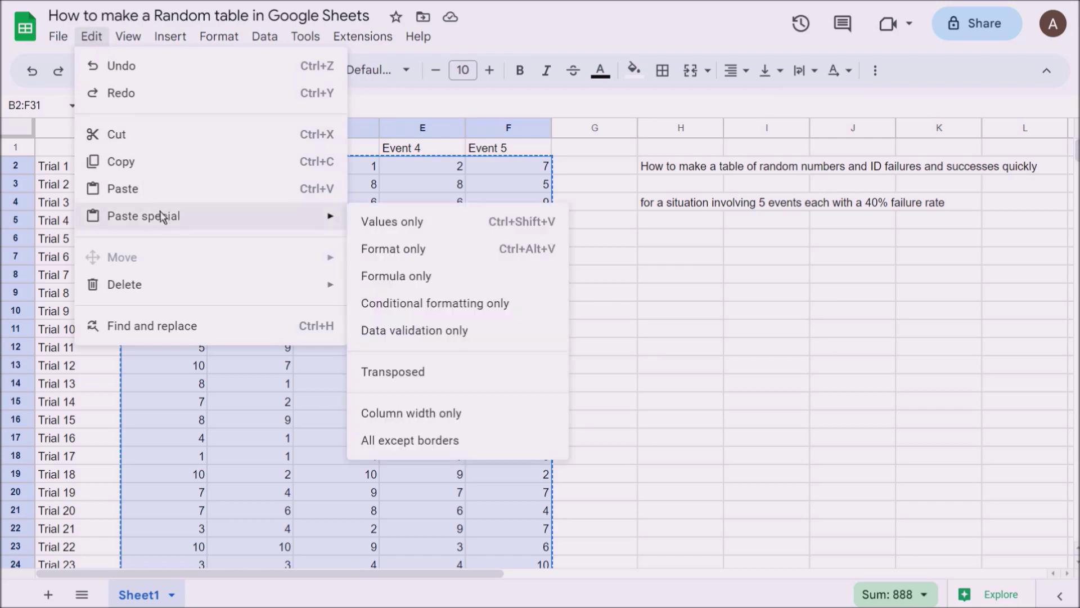
left_click(401, 228)
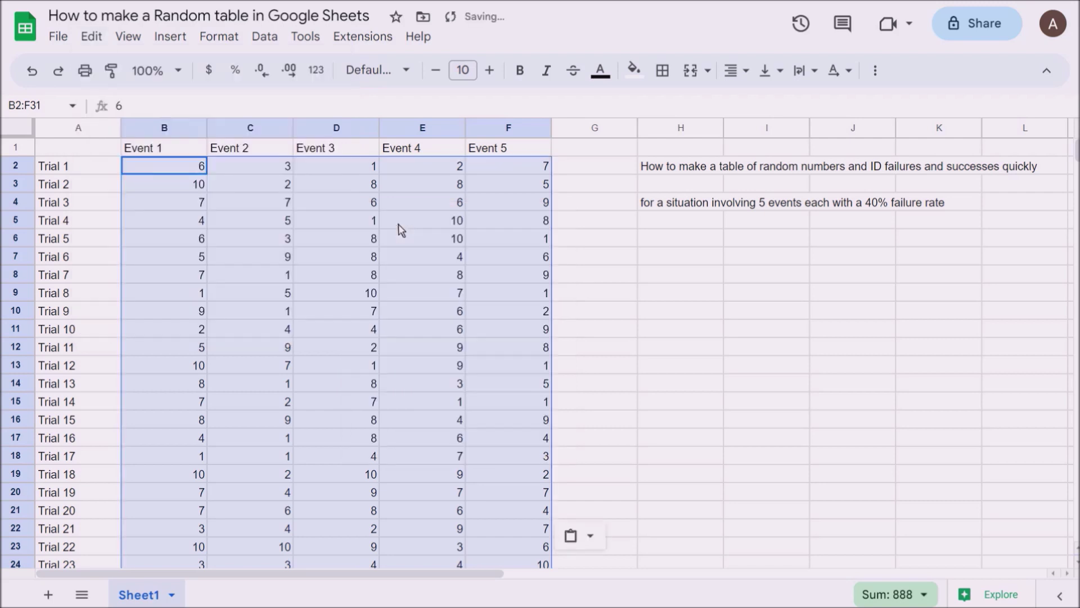
left_click(196, 186)
key("Up")
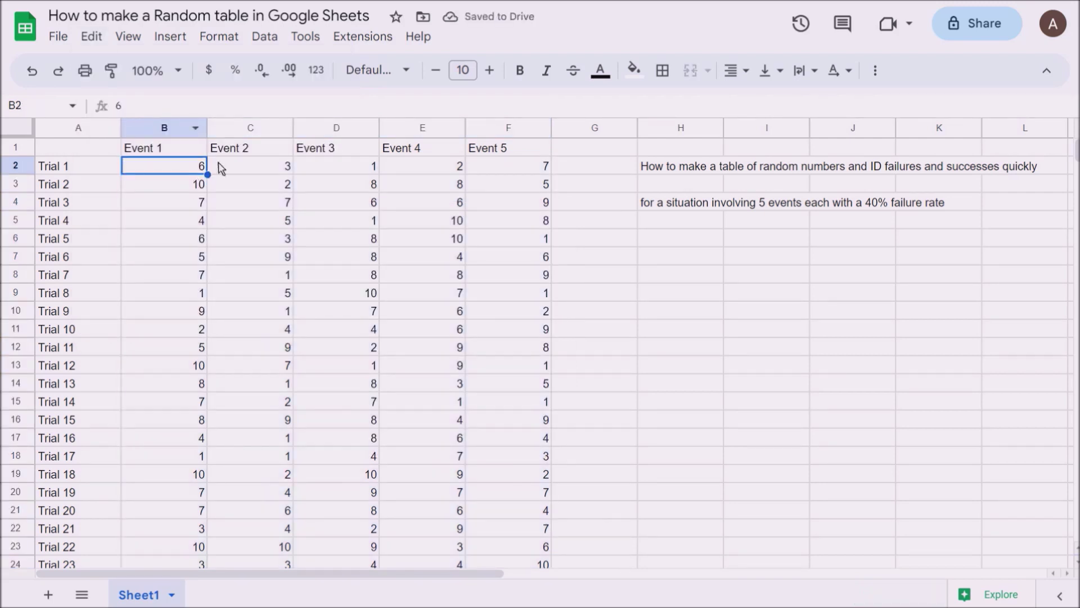
left_click(670, 274)
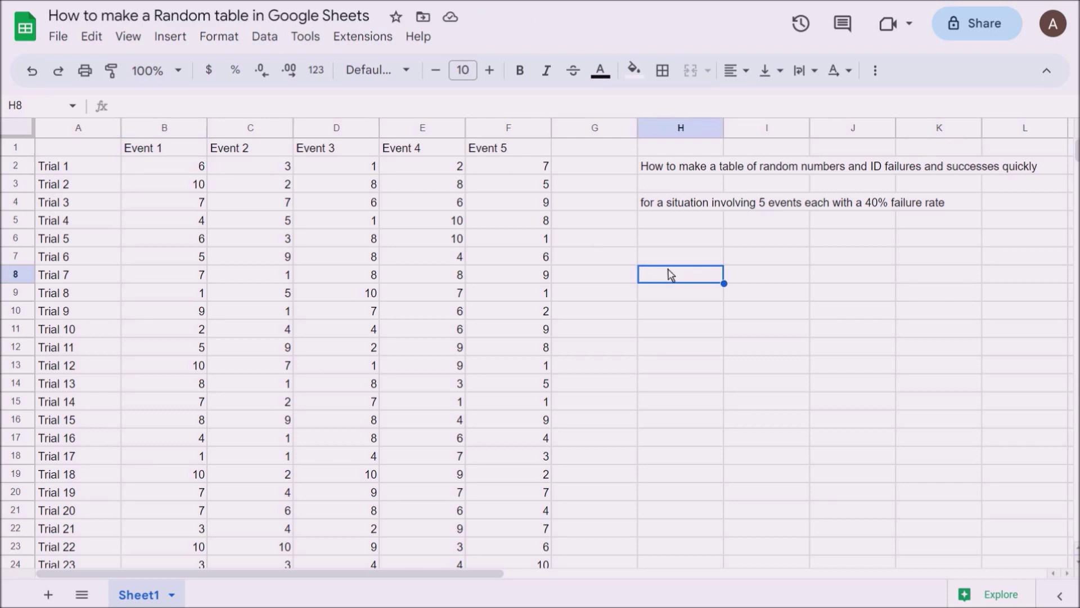
type("solved")
key("Return")
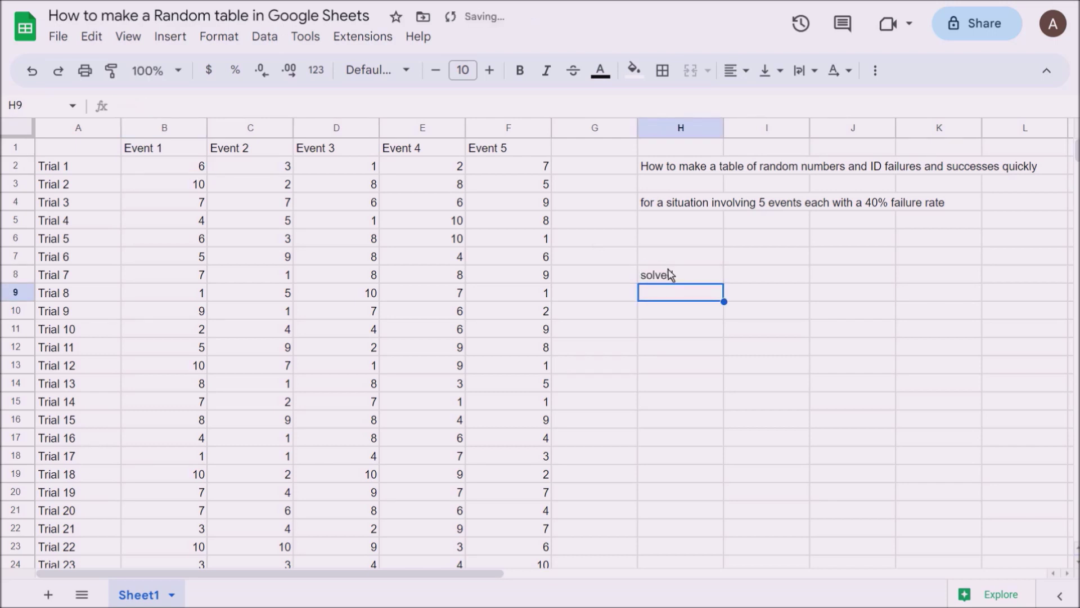
key("ctrl+z")
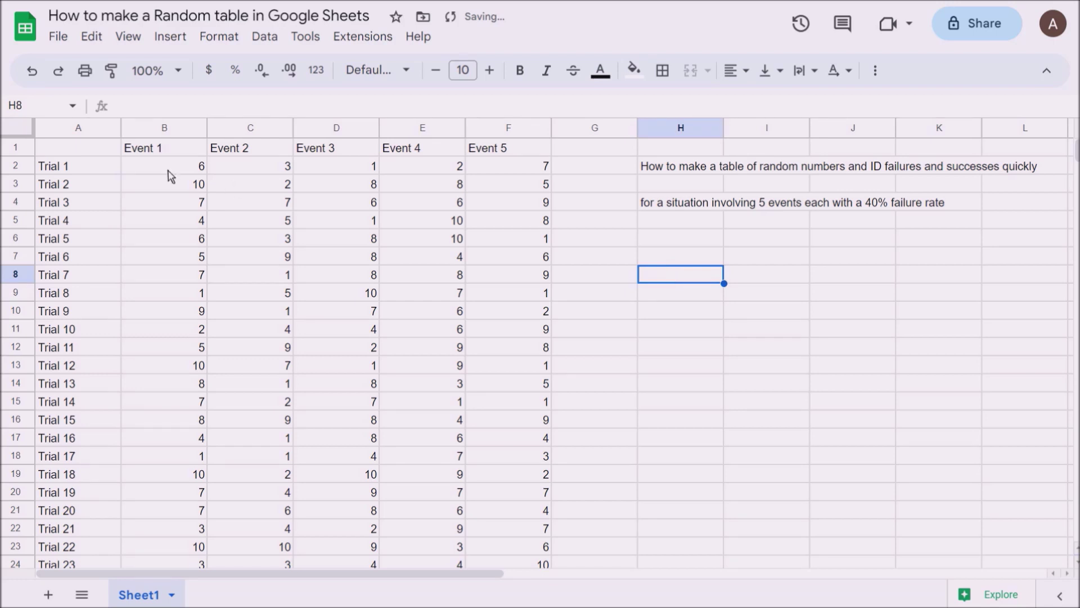
left_click_drag(167, 171, 483, 430)
scroll(483, 431, "up", 5)
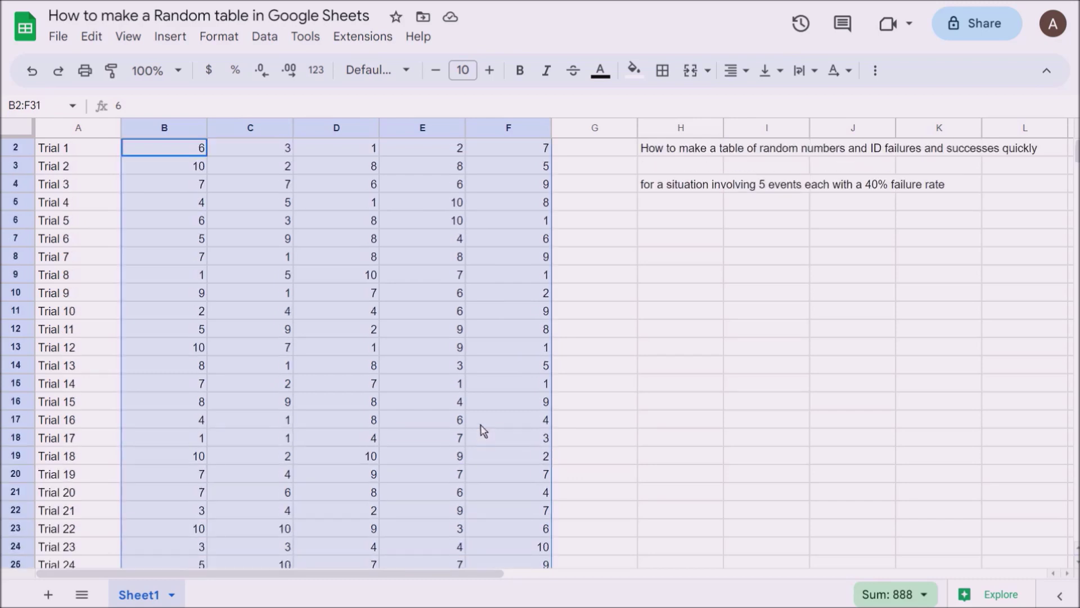
Start a conditional formatting rule on B2:F31 and browse its condition list.
left_click(212, 35)
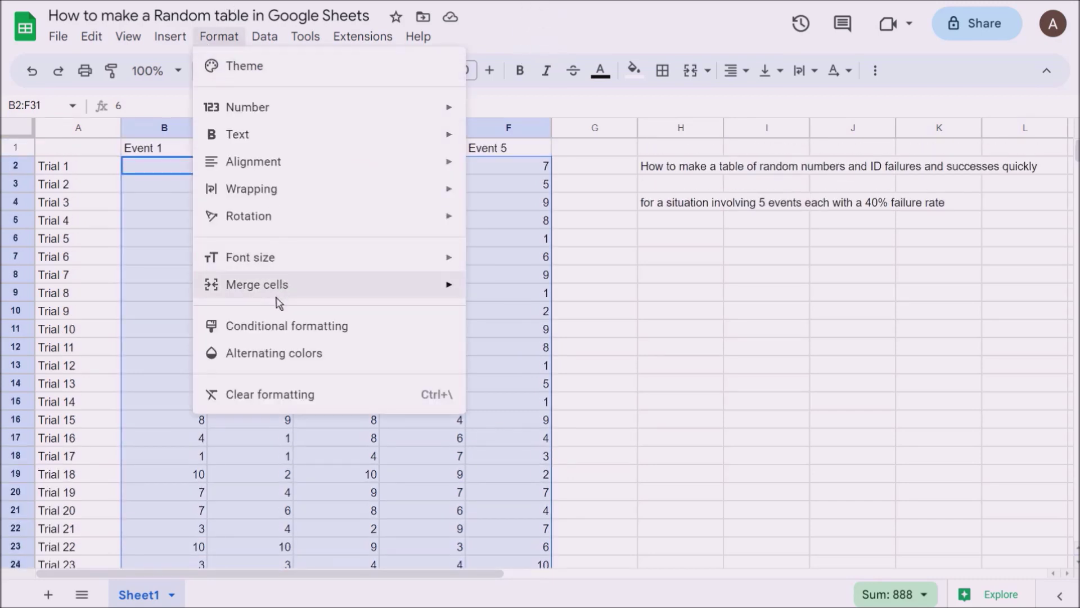
left_click(276, 330)
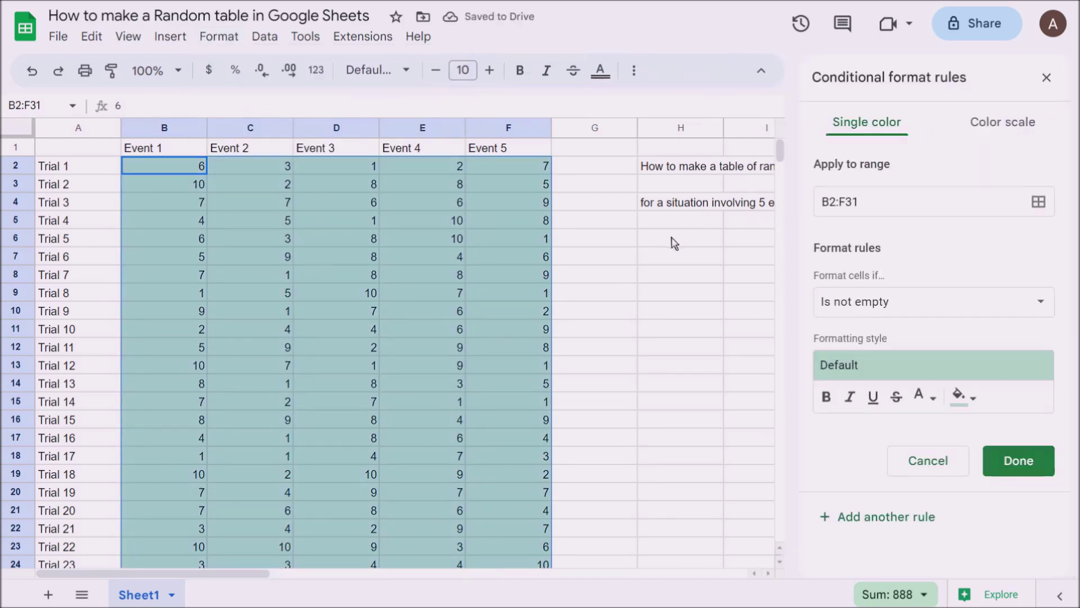
left_click(911, 306)
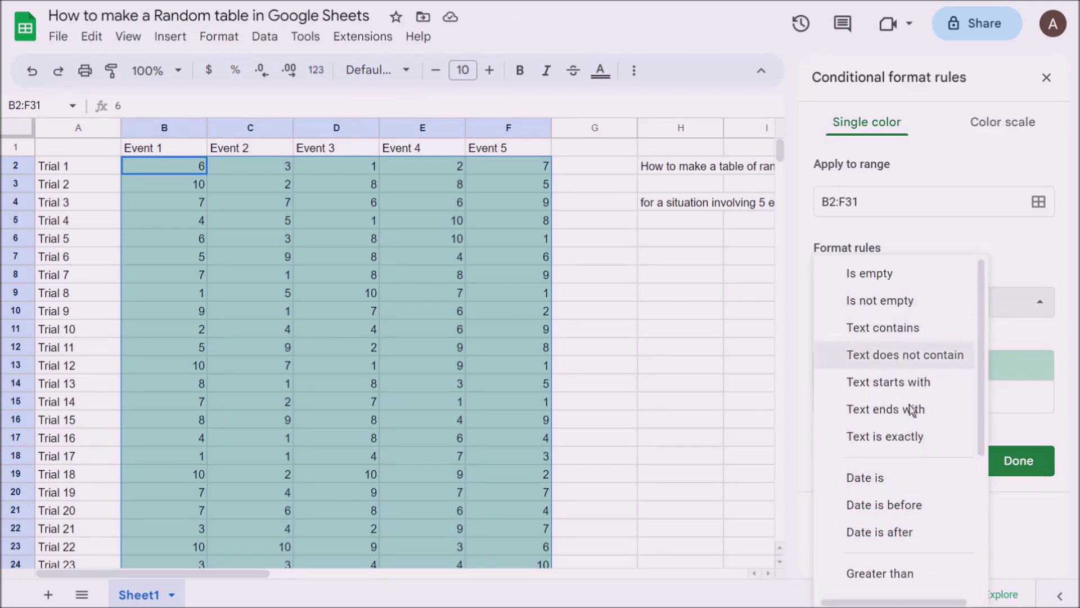
scroll(907, 458, "down", 1)
scroll(907, 458, "down", 3)
Set the rule to Less than 4.5 with a light red fill and save it.
left_click(888, 472)
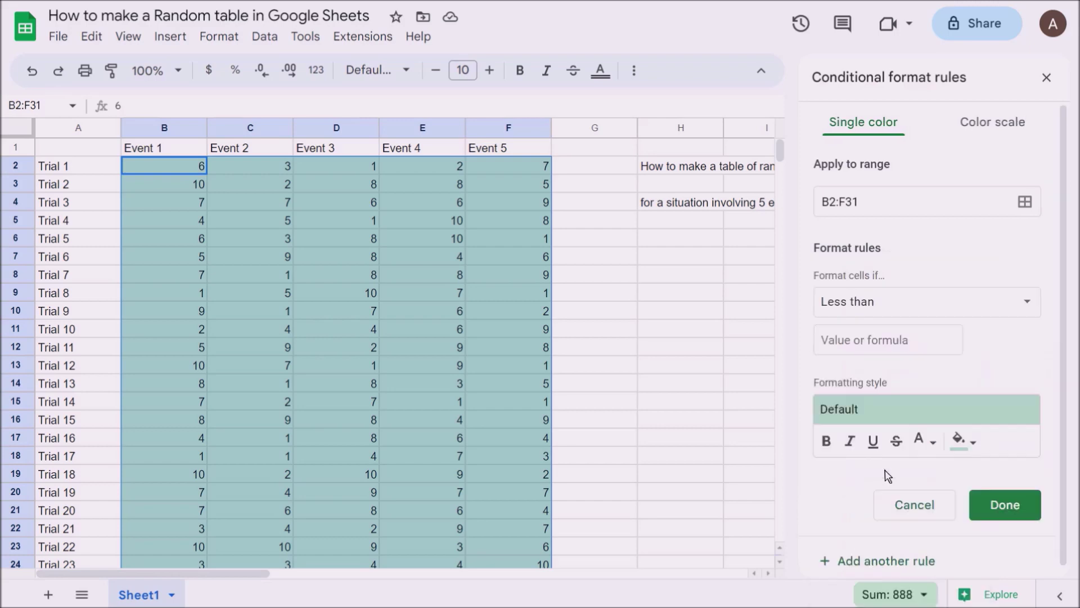
left_click(881, 352)
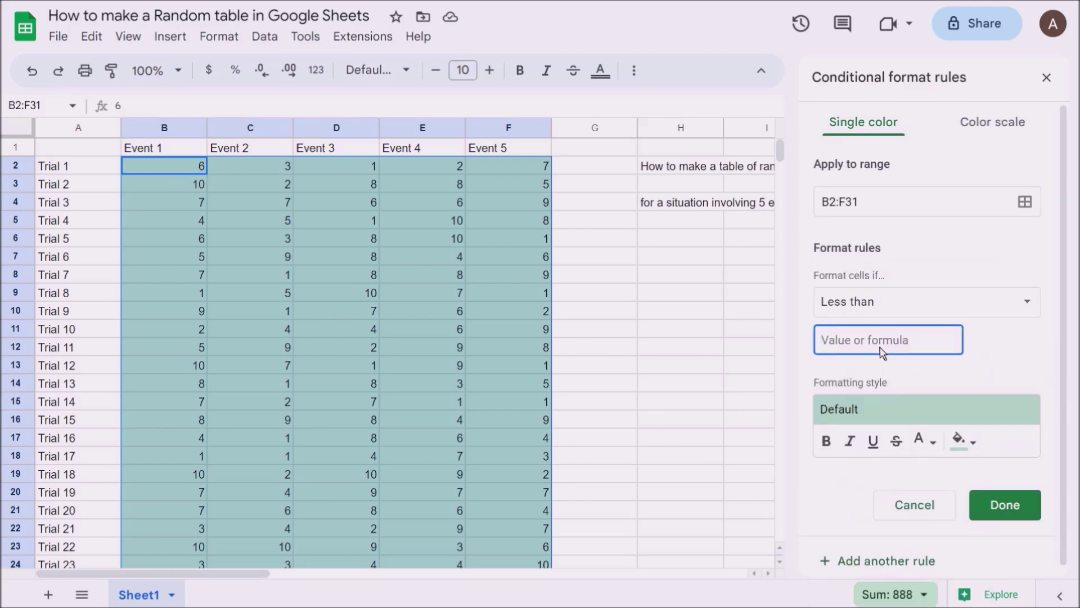
type("4.5")
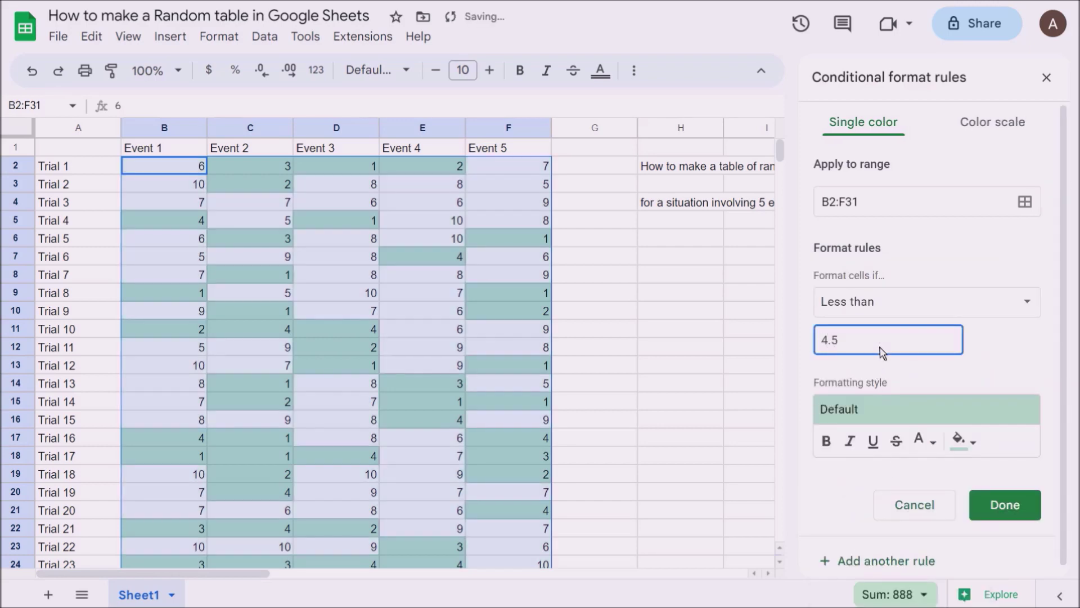
left_click(964, 441)
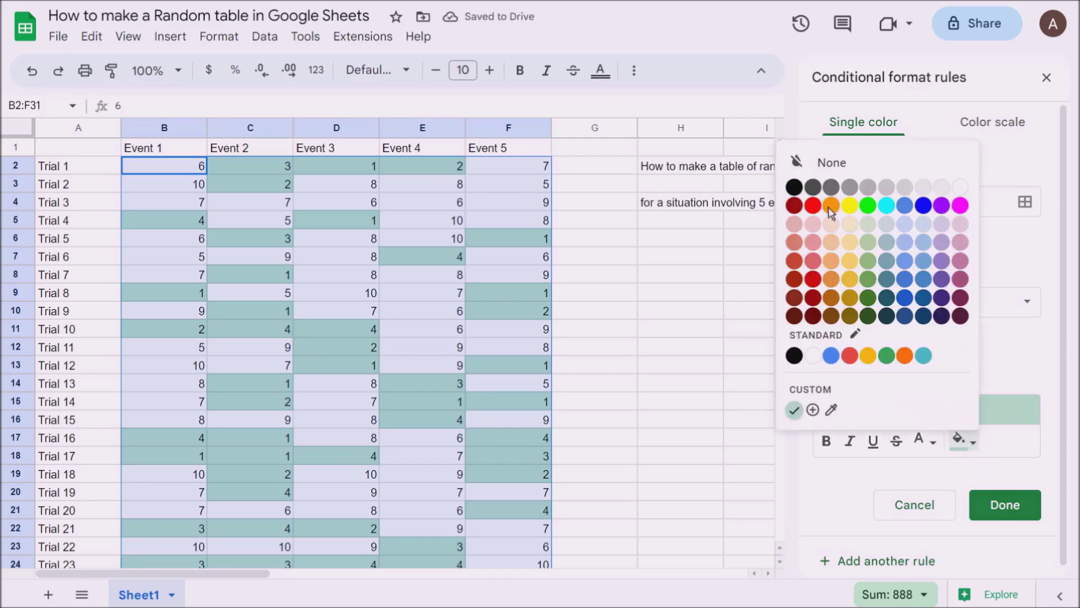
left_click(813, 260)
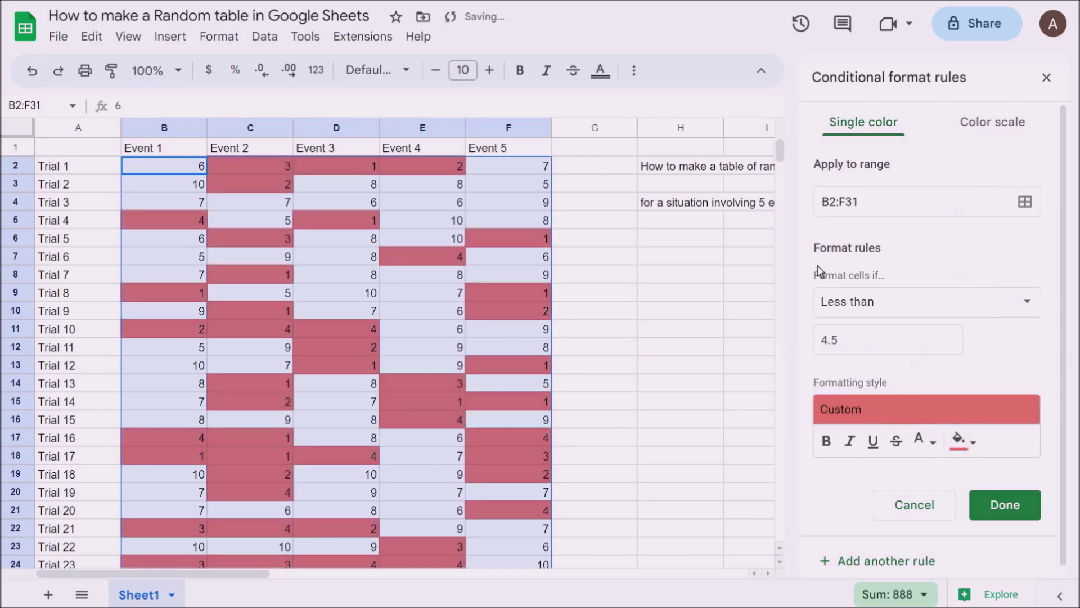
left_click(1018, 511)
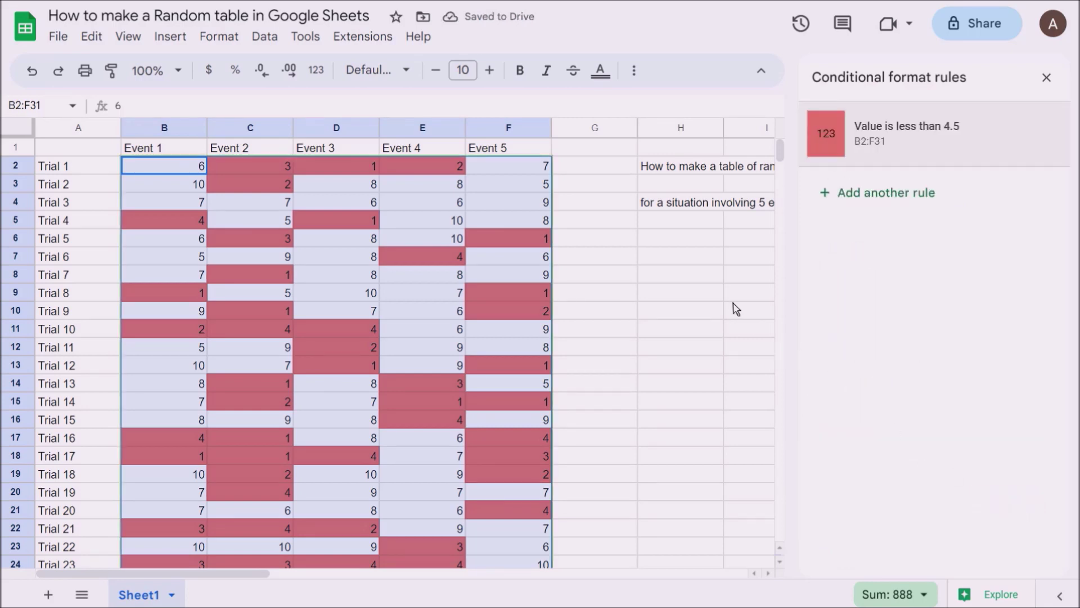
scroll(734, 307, "down", 4)
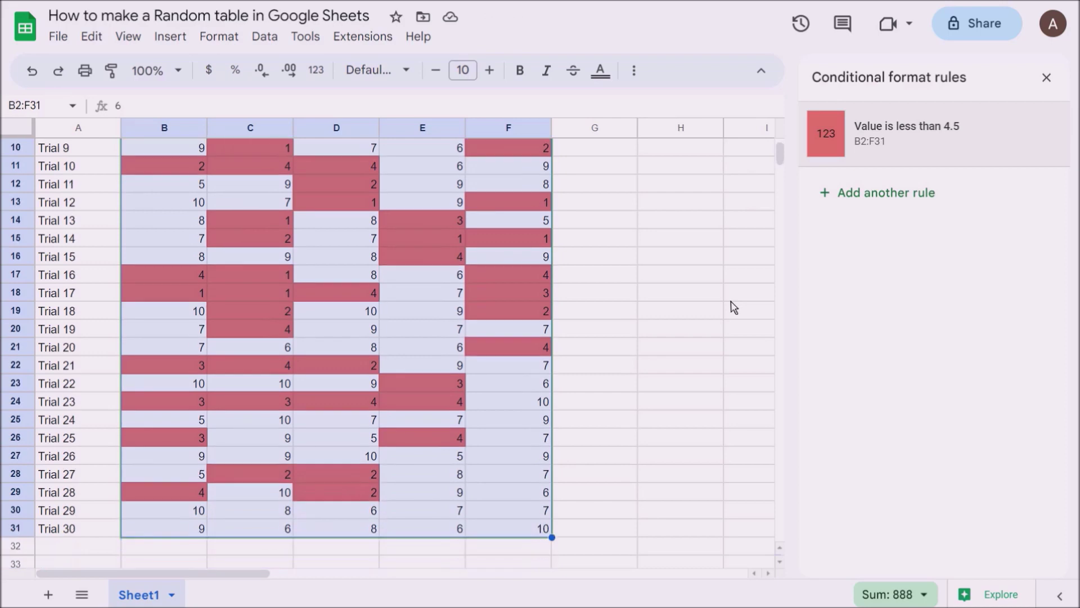